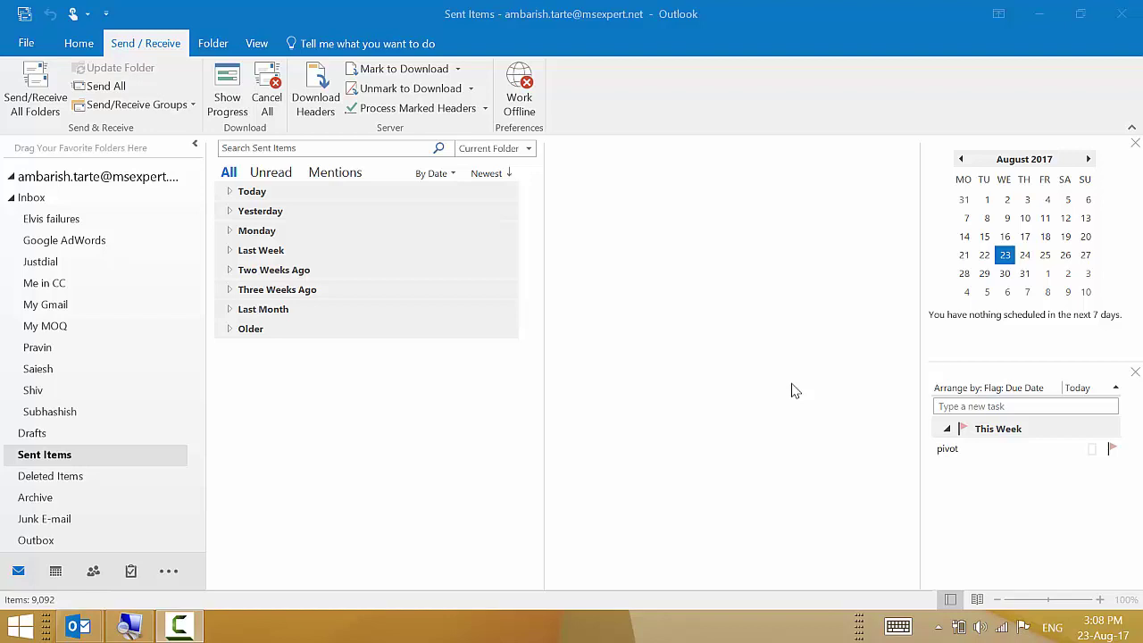
Open the Customize Quick Access Toolbar drop-down menu in the Outlook window
left_click(352, 292)
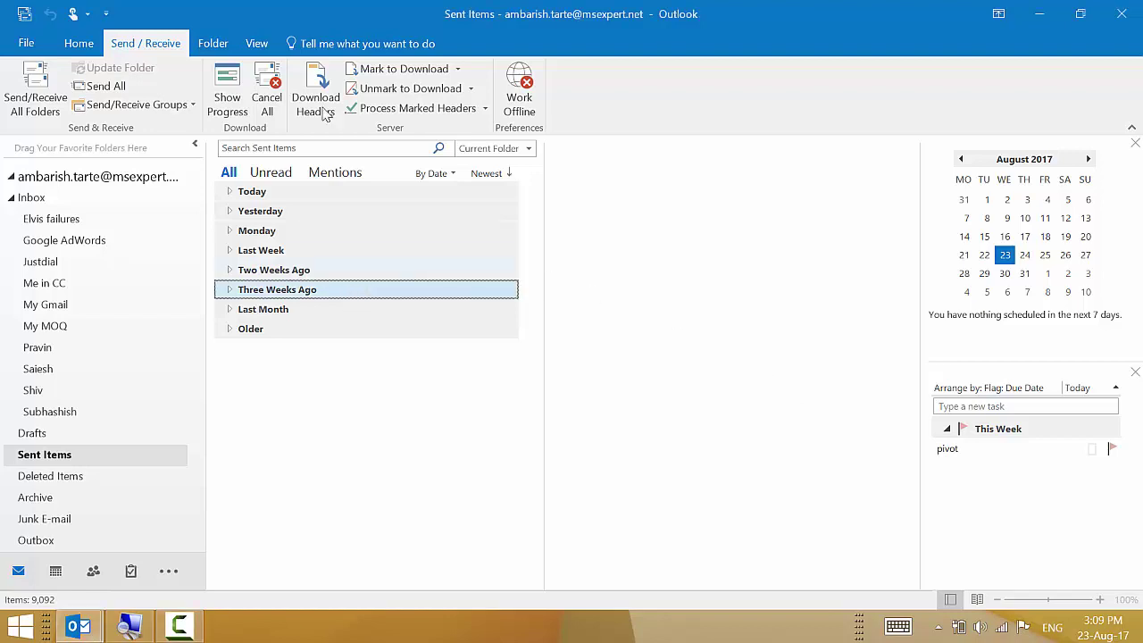
left_click(107, 14)
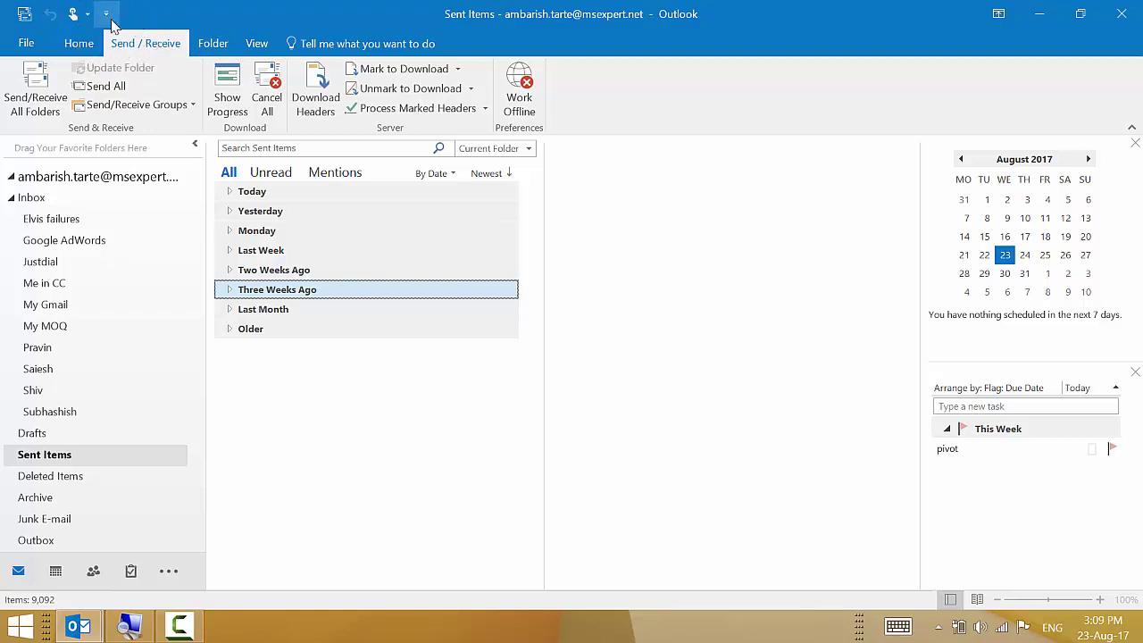
left_click(108, 15)
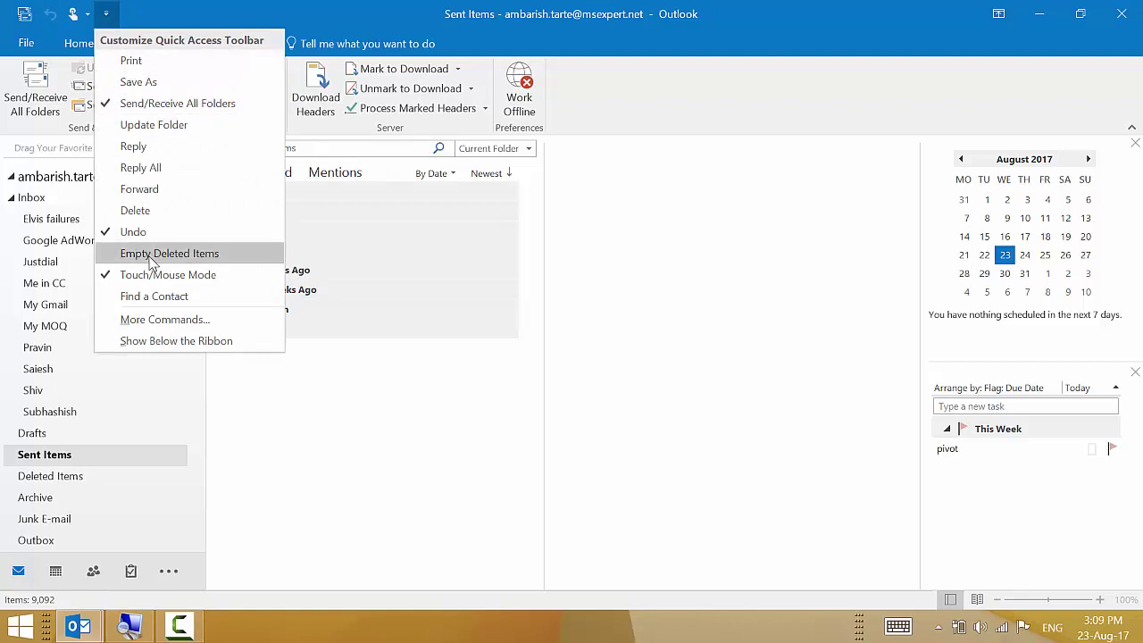
Add Speak from Commands Not in the Ribbon to the Quick Access Toolbar and confirm with OK
left_click(161, 319)
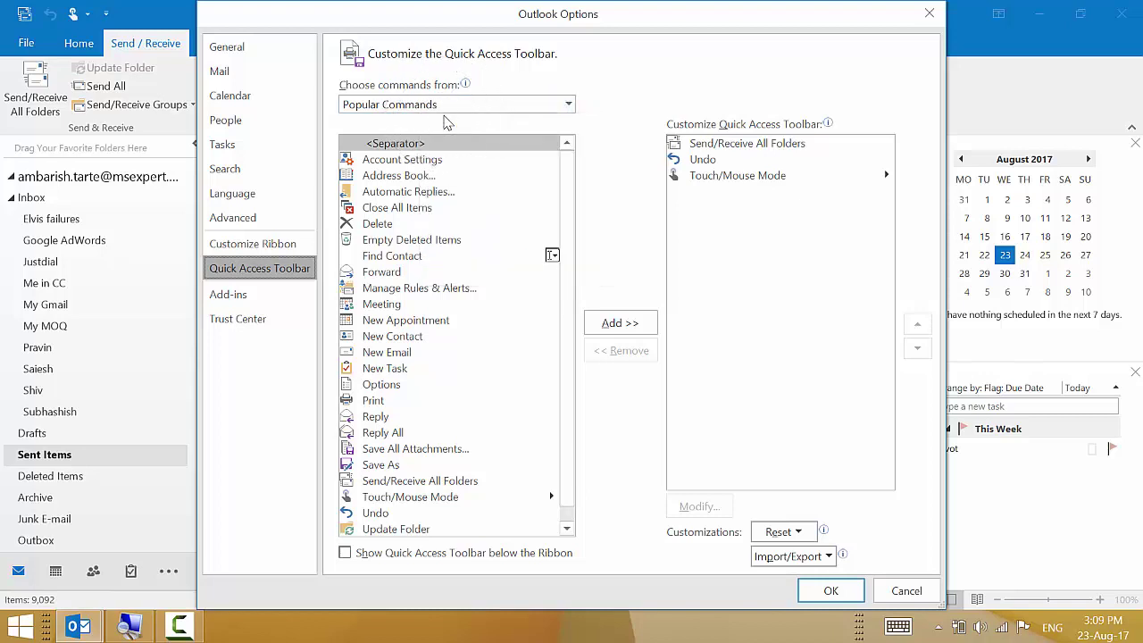
left_click(568, 106)
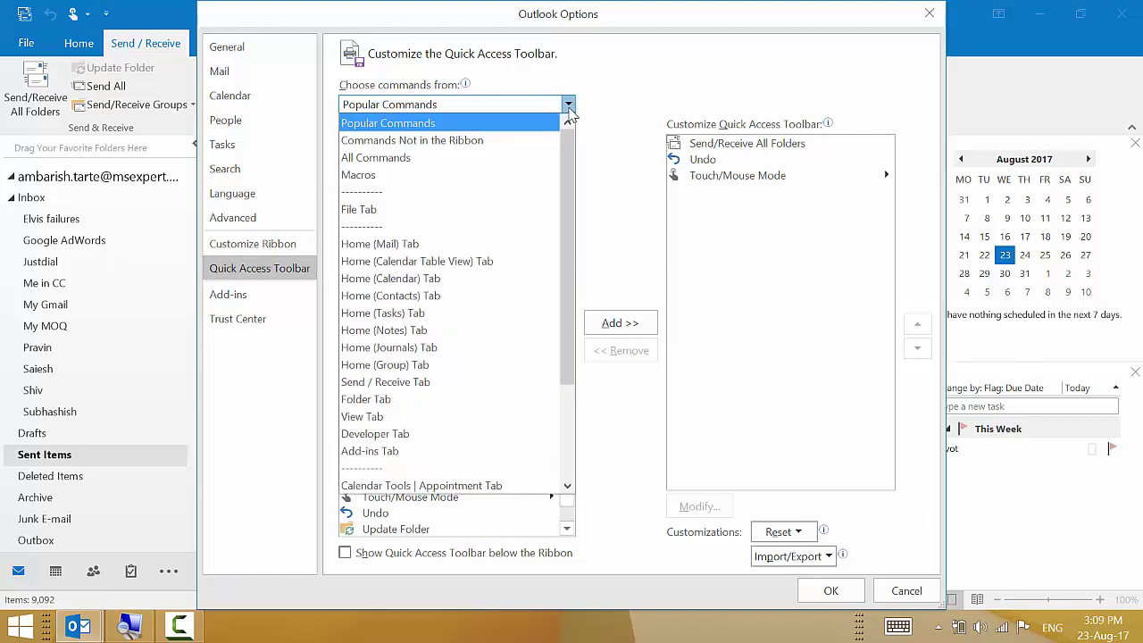
left_click(456, 144)
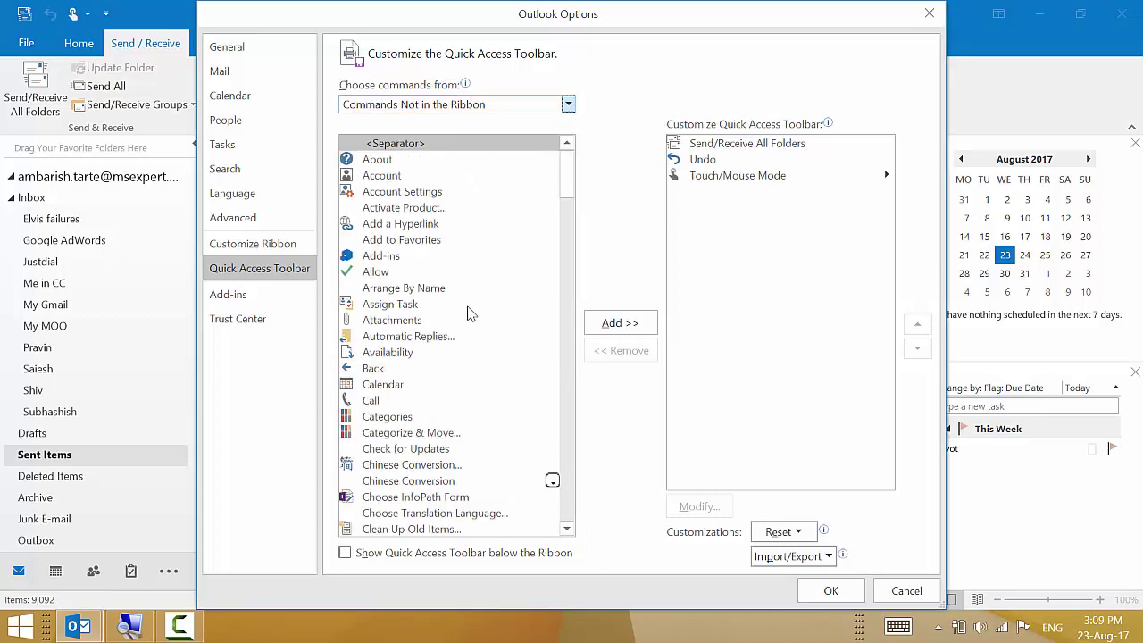
left_click(423, 287)
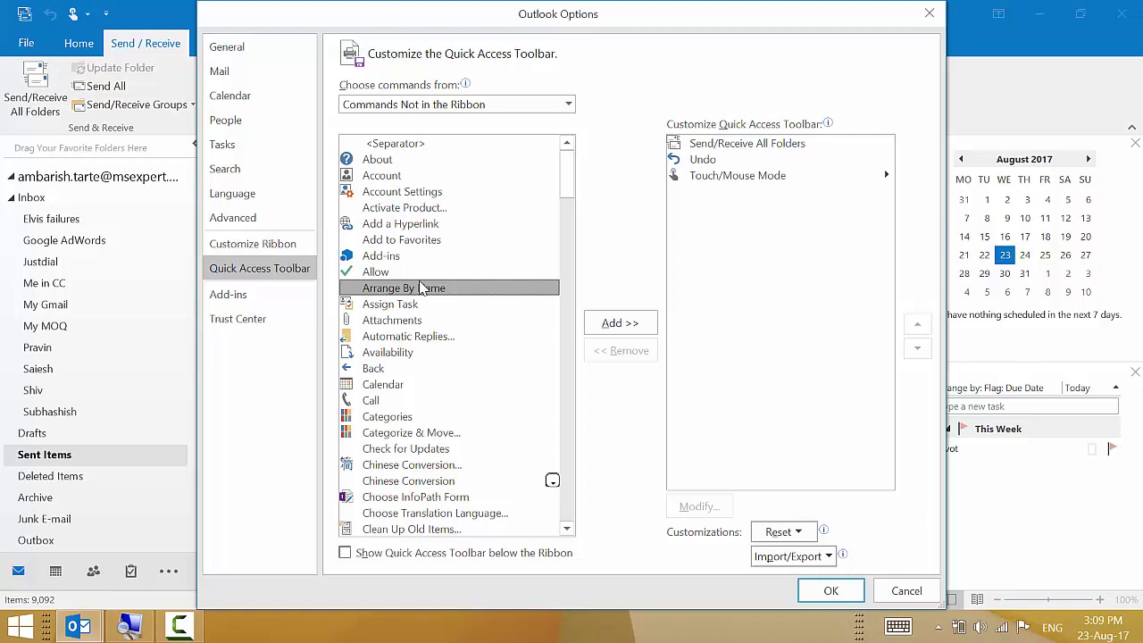
key("s")
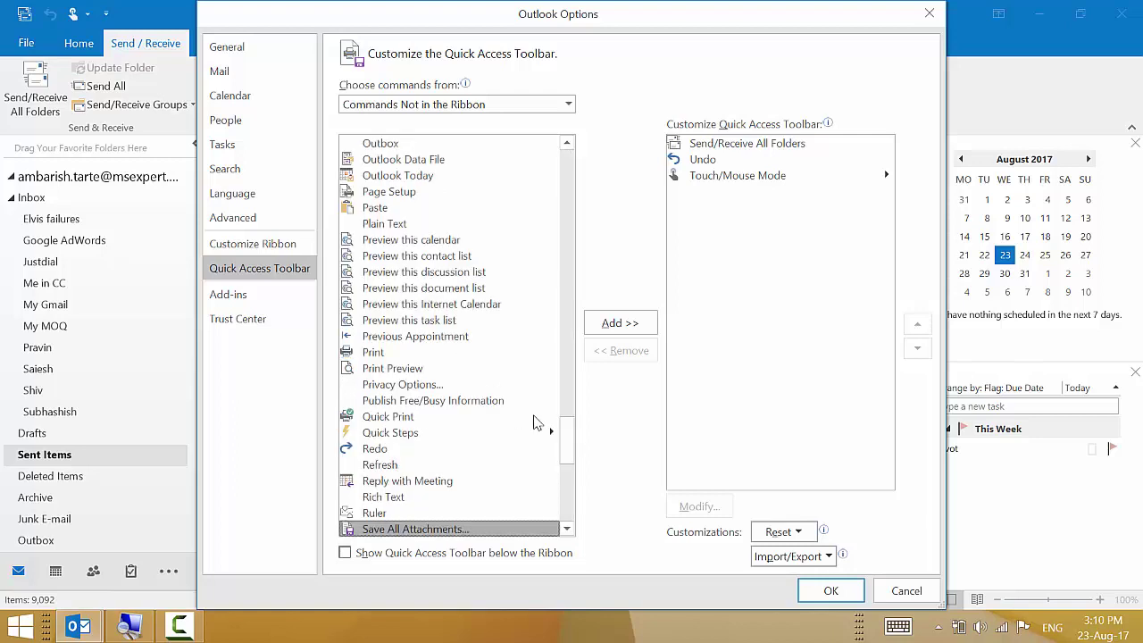
left_click_drag(564, 433, 571, 464)
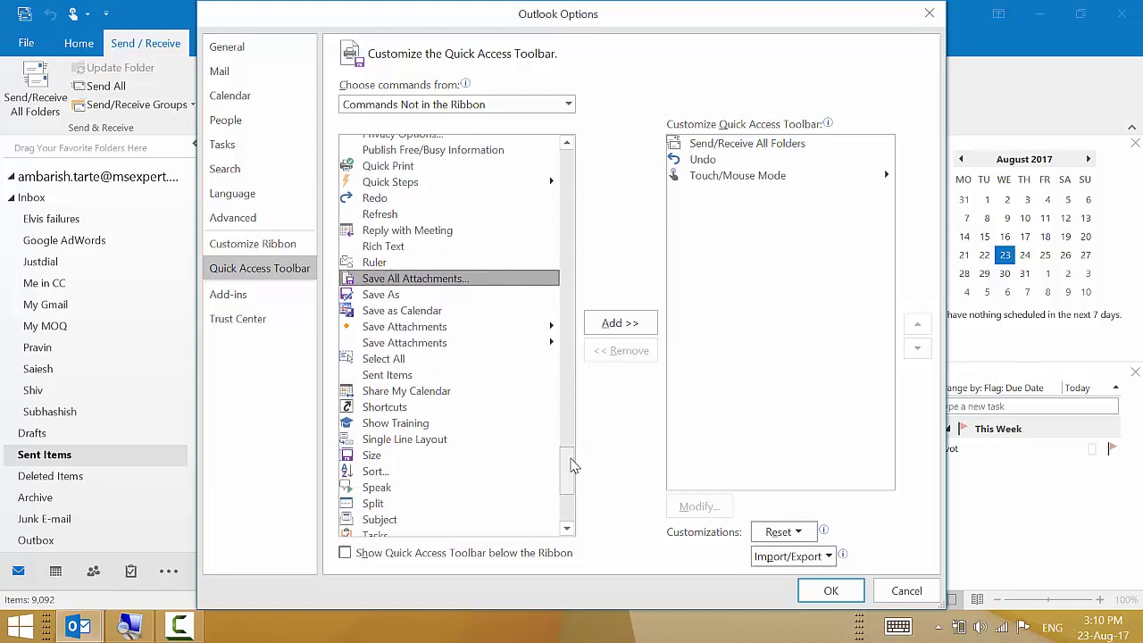
left_click(394, 491)
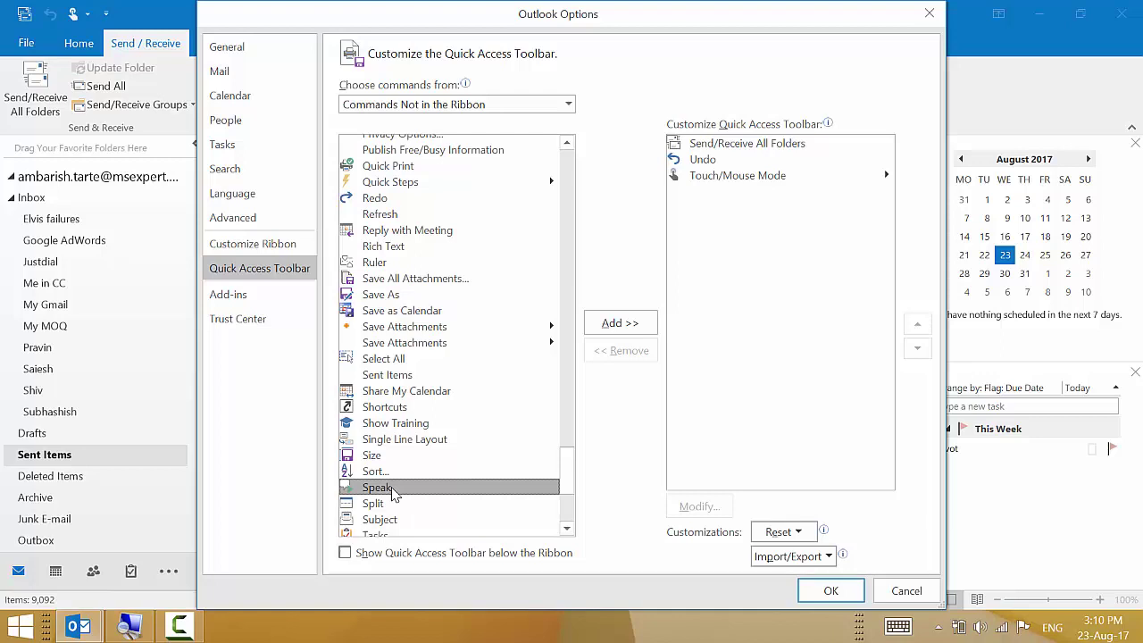
left_click(394, 491)
left_click(623, 326)
left_click(623, 327)
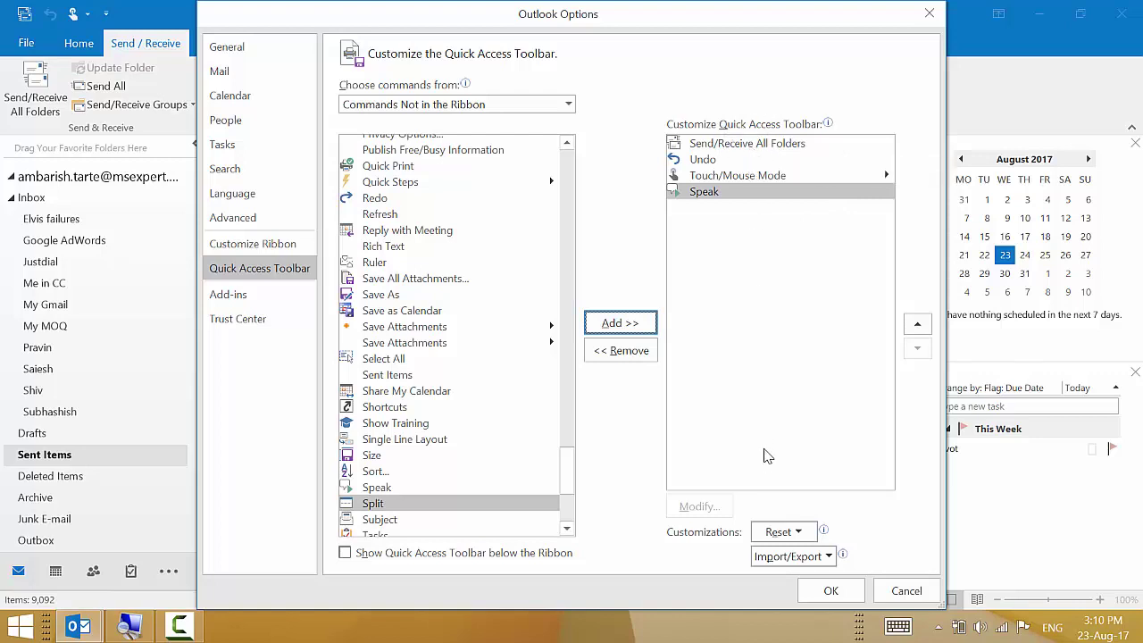
left_click(829, 594)
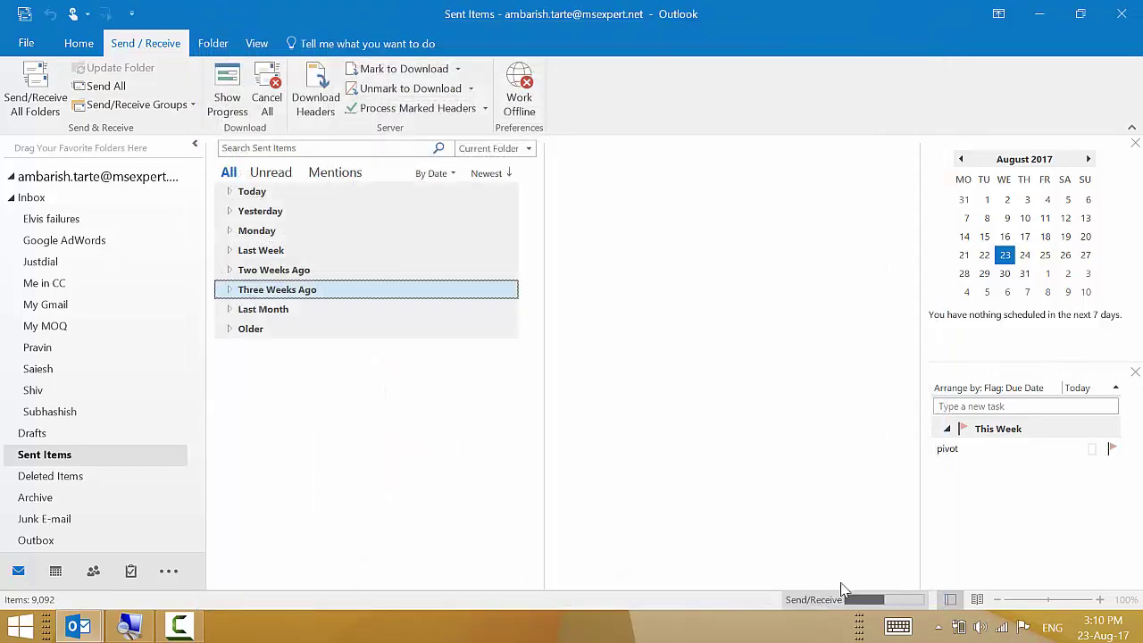
Expand Today in Sent Items and open the 1:32 PM 'RE: Mumbai | Excel | Sep-2017' message
left_click(379, 270)
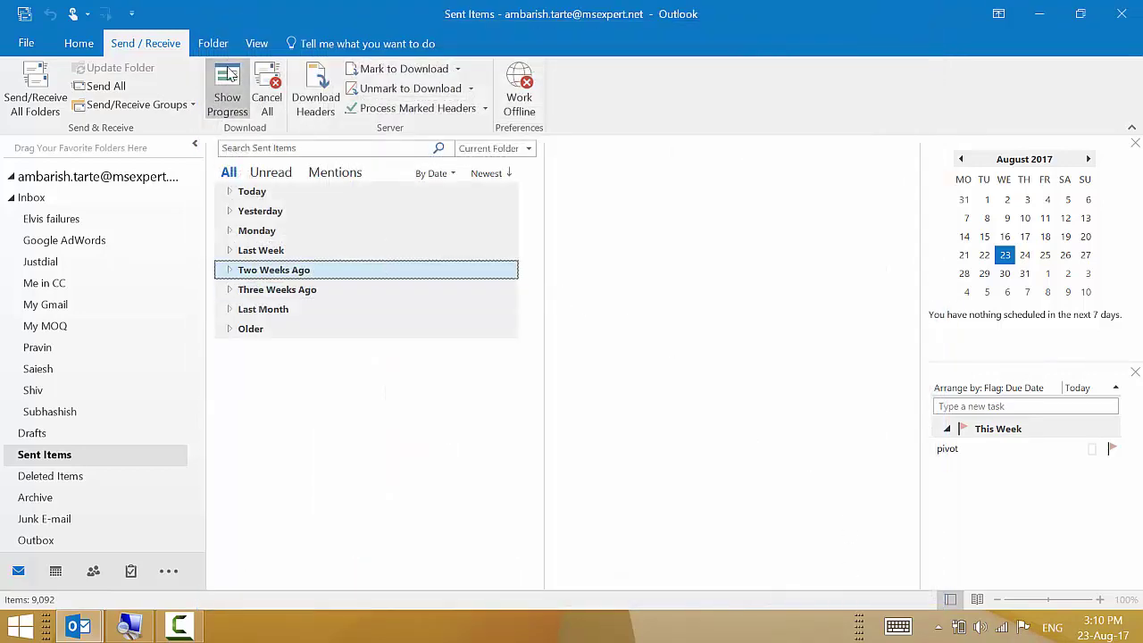
left_click(111, 17)
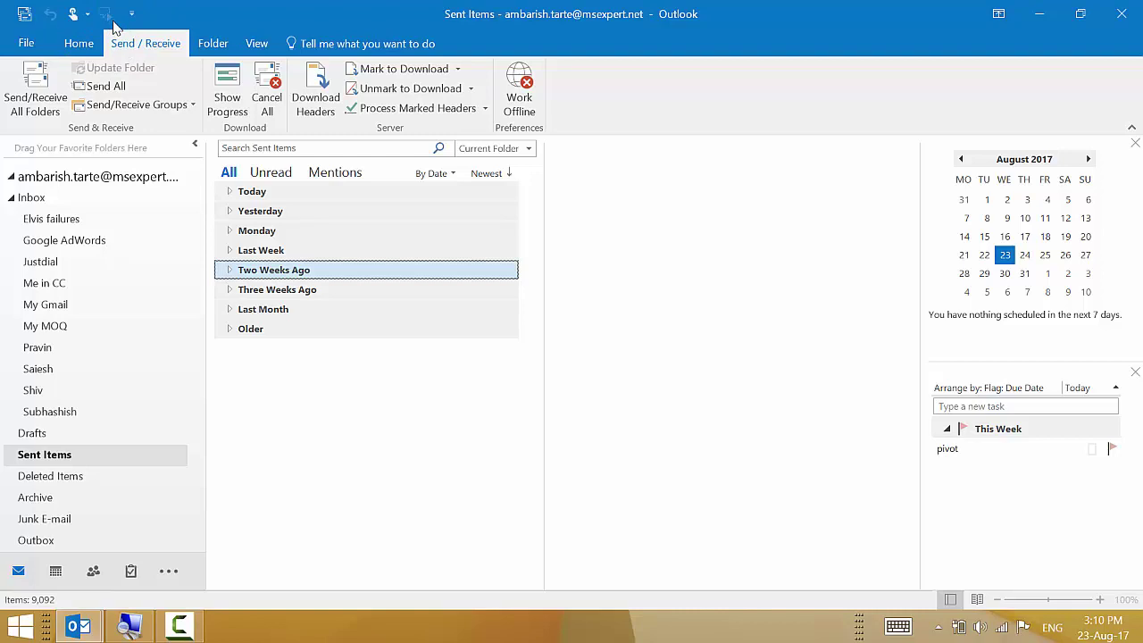
left_click(112, 26)
left_click(42, 460)
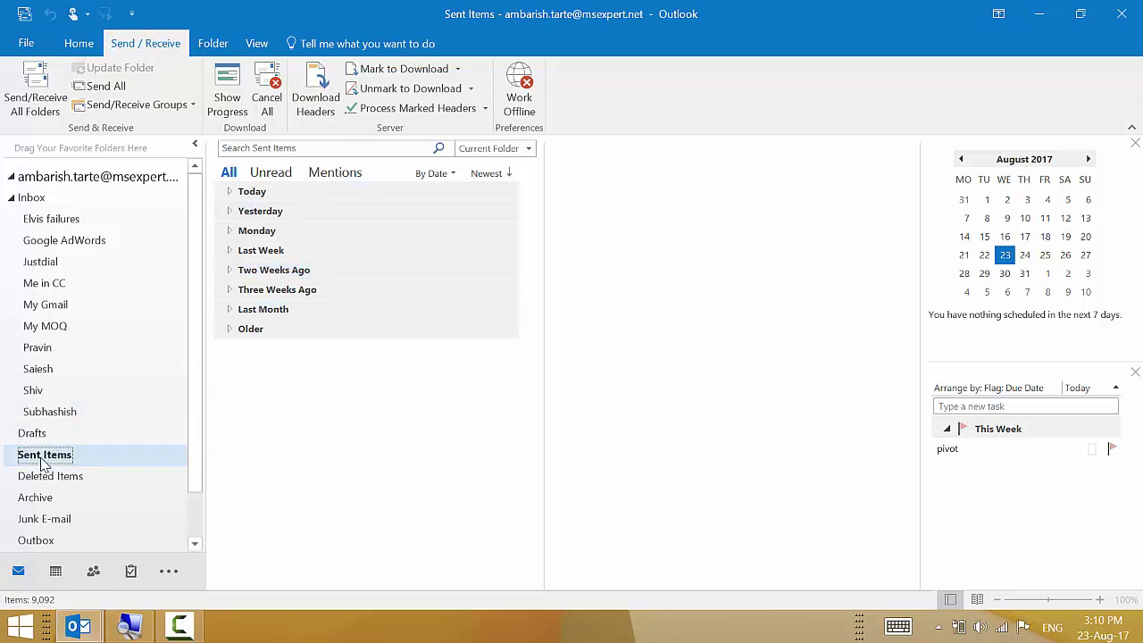
left_click(340, 273)
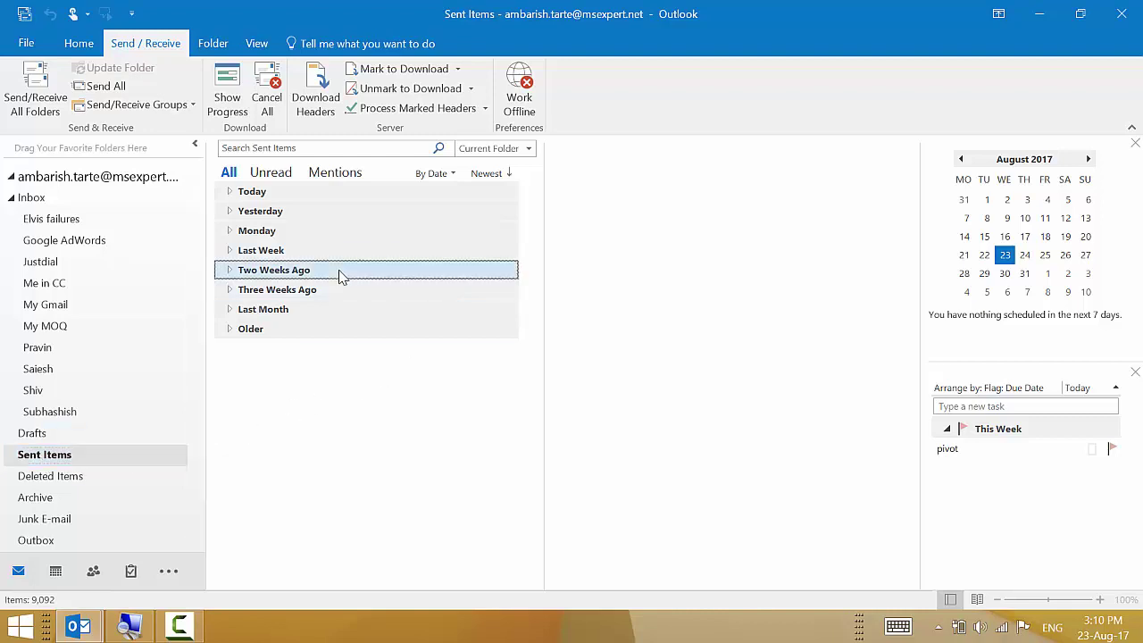
key("Up")
key("Up")
key("Up")
key("Up")
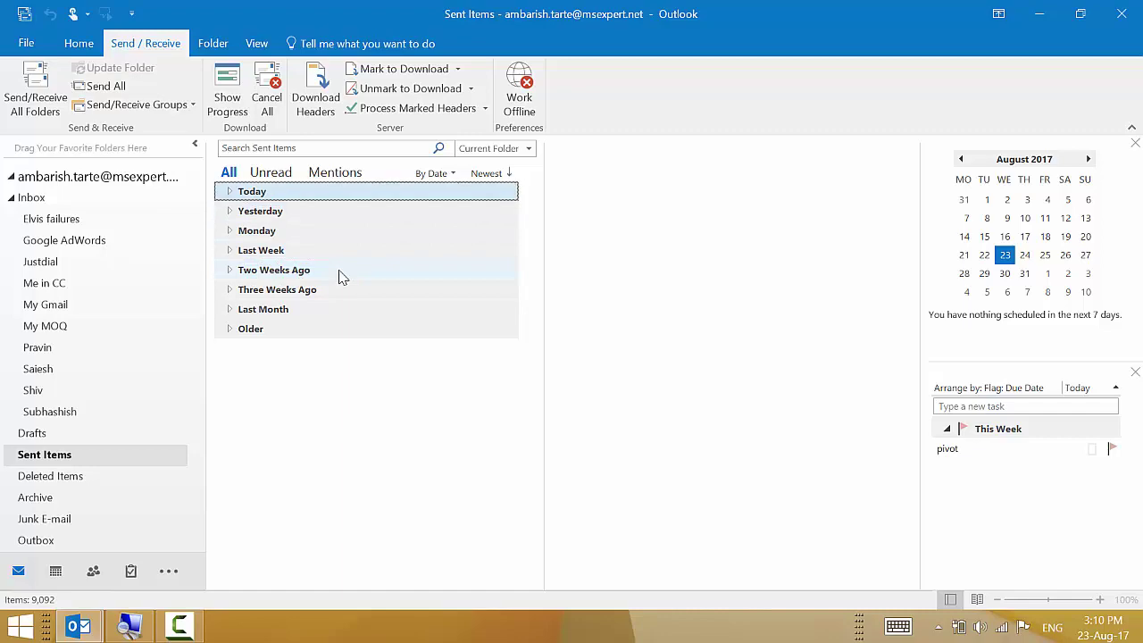
key("Right")
left_click(340, 273)
Select the message's first two sentences, from 'Sorry' through '2 days Excel?'
left_click(332, 312)
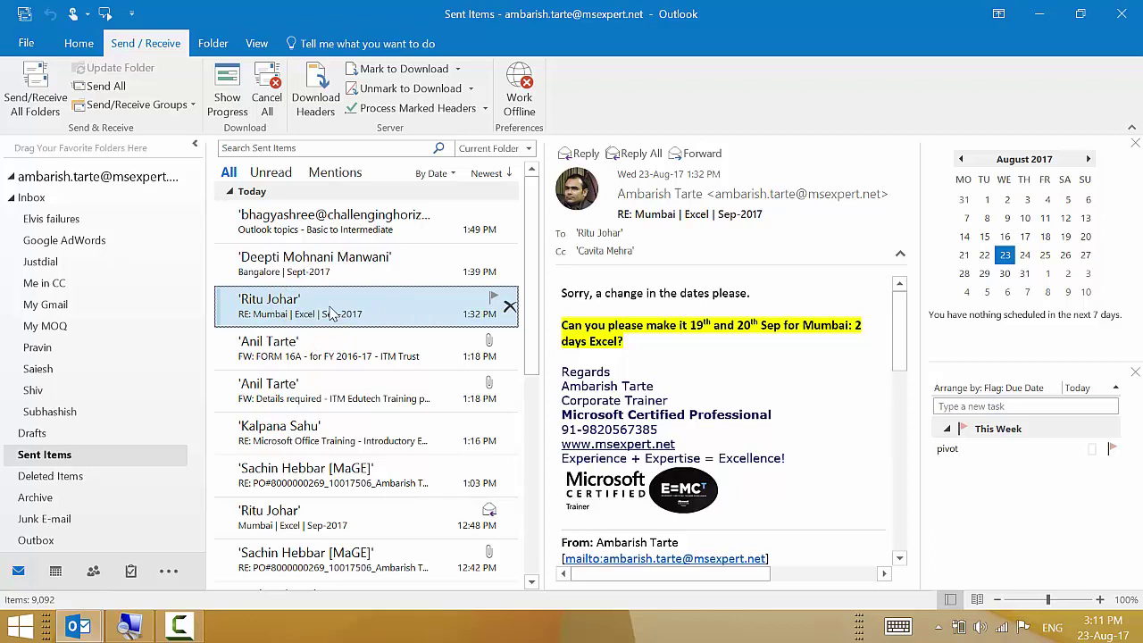
triple_click(585, 323)
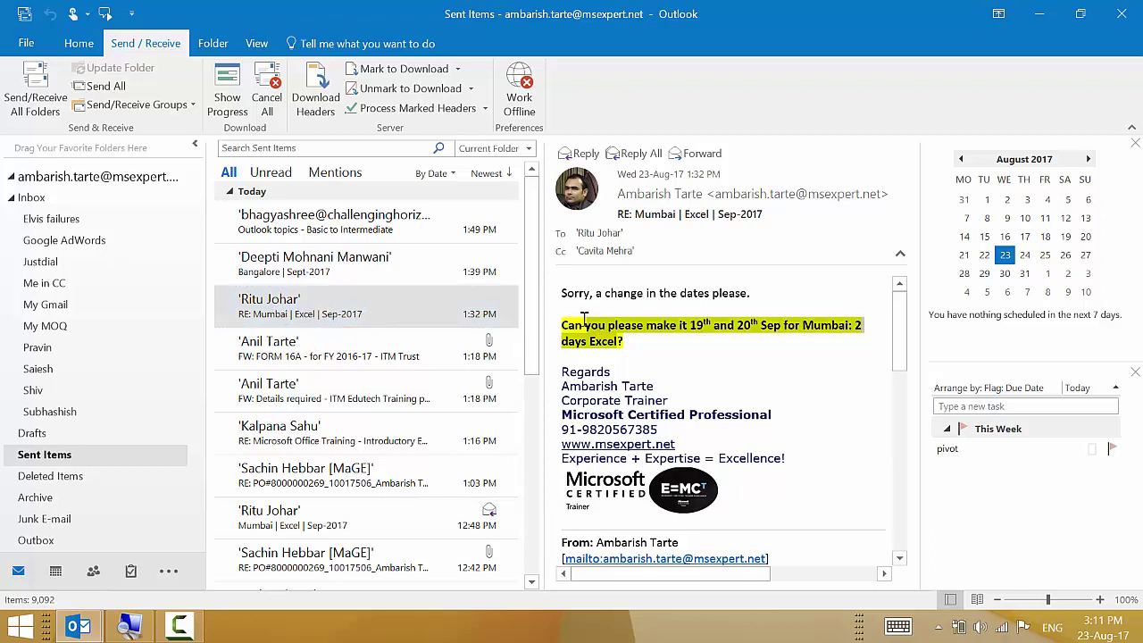
left_click(582, 302)
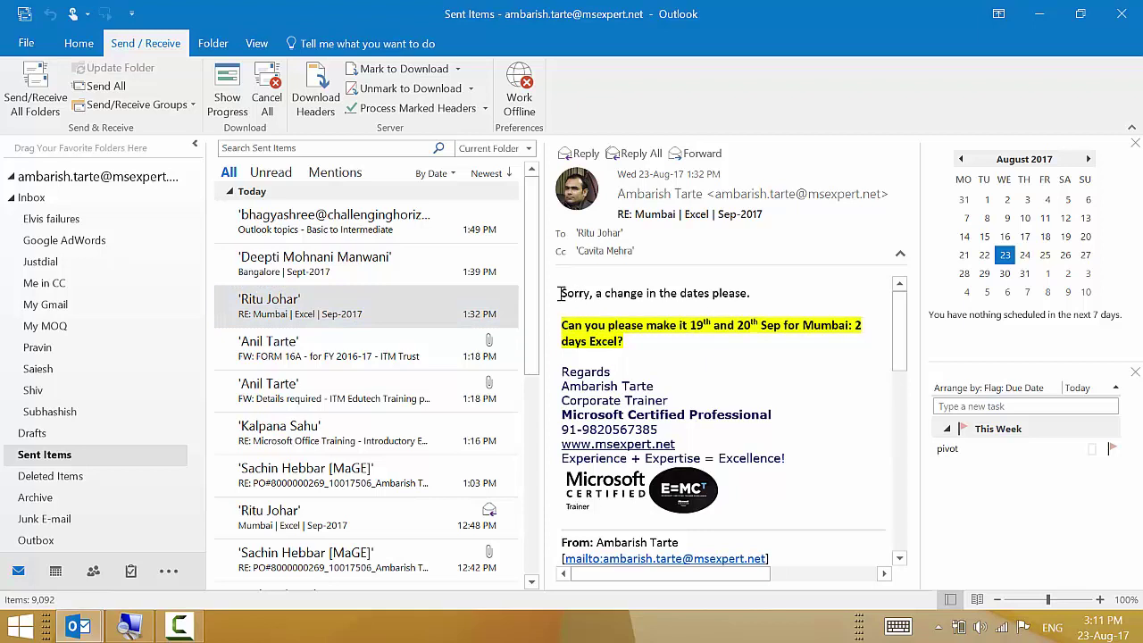
left_click_drag(560, 293, 642, 342)
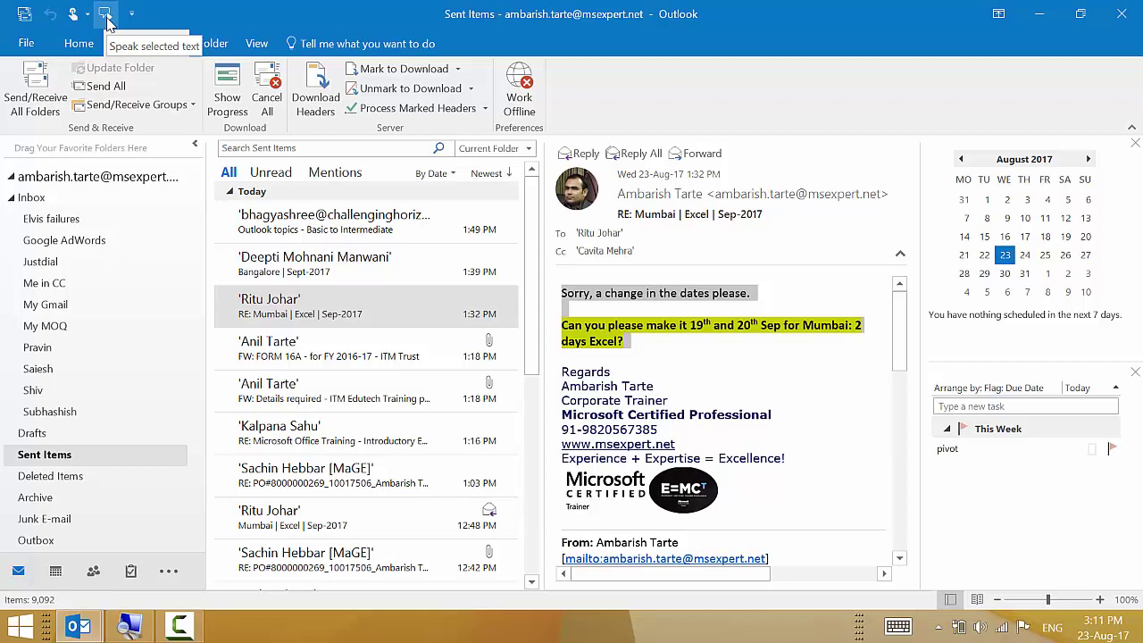
Read the selected two sentences aloud with the Speak button on the Quick Access Toolbar
left_click(106, 22)
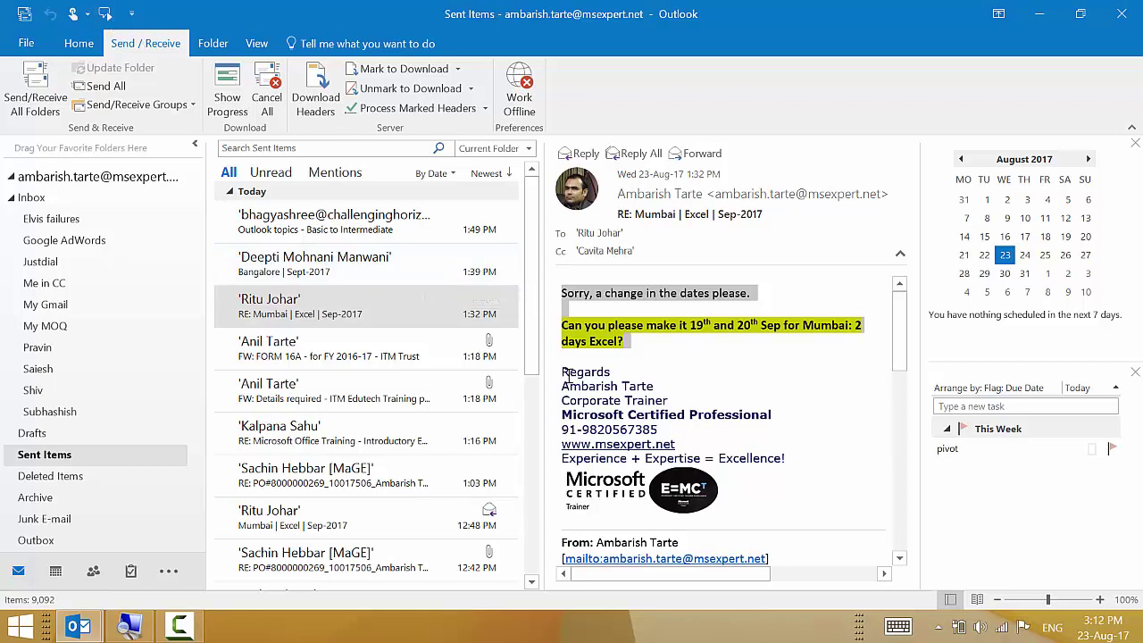
Select the signature lines from Regards to Corporate Trainer and have Speak read them aloud
mouse_move(565, 373)
left_mouse_down()
mouse_move(727, 416)
mouse_move(749, 441)
mouse_move(745, 418)
mouse_move(715, 404)
left_mouse_up()
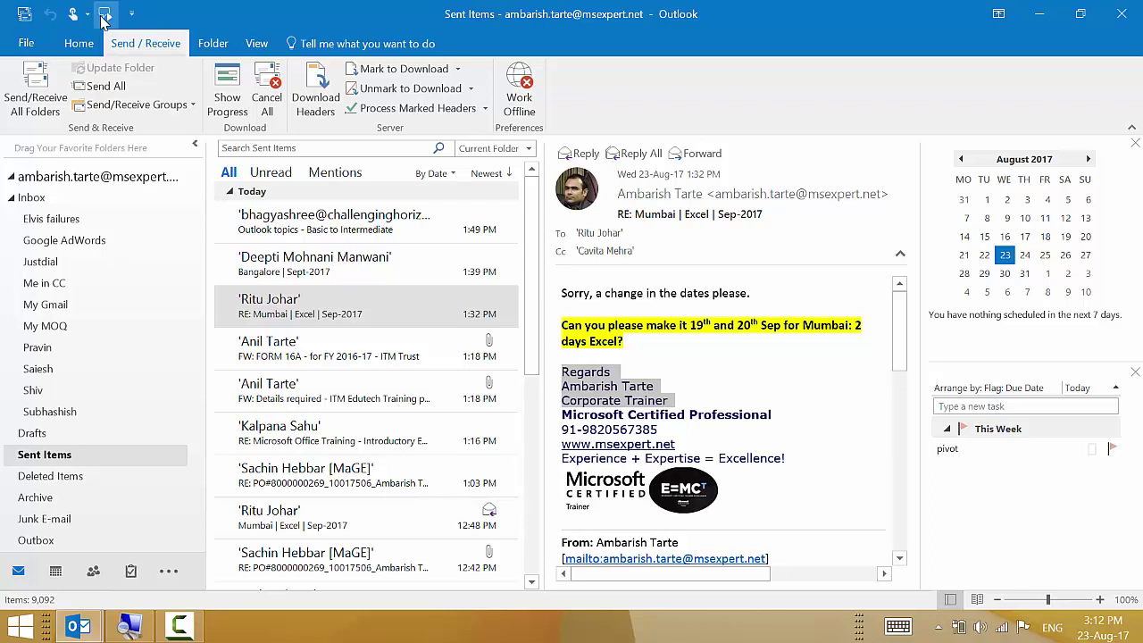
left_click(104, 15)
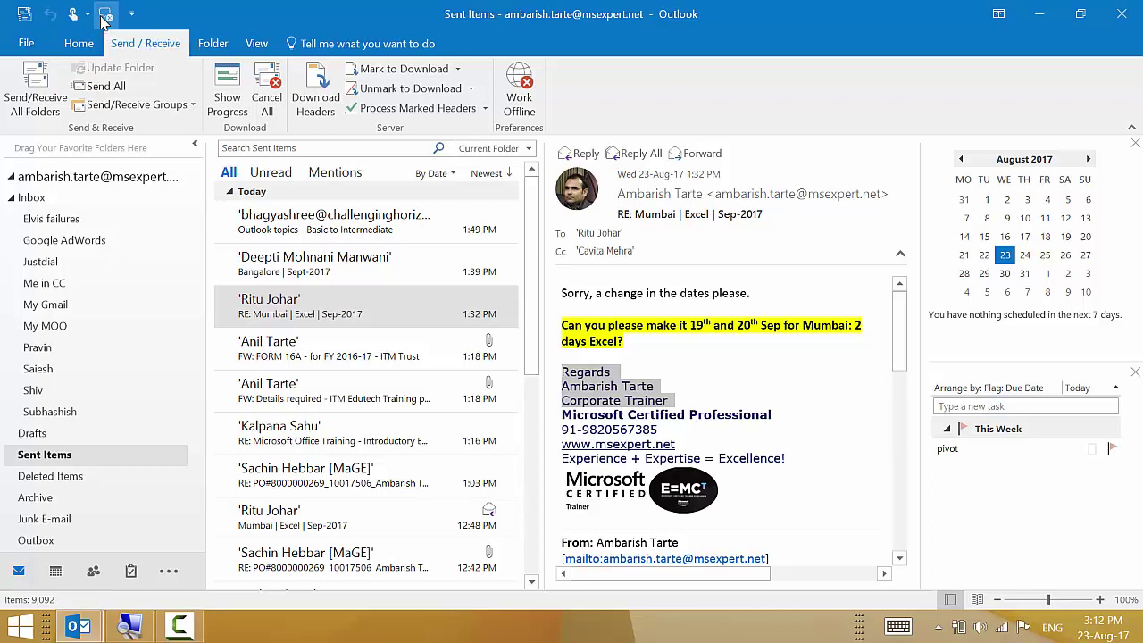